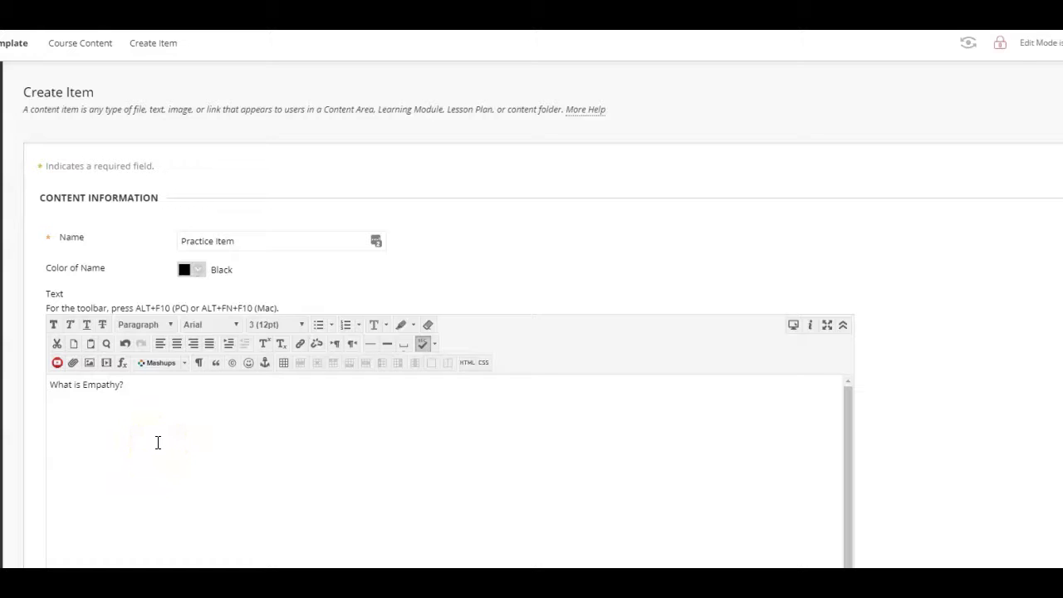
pyautogui.click(145, 424)
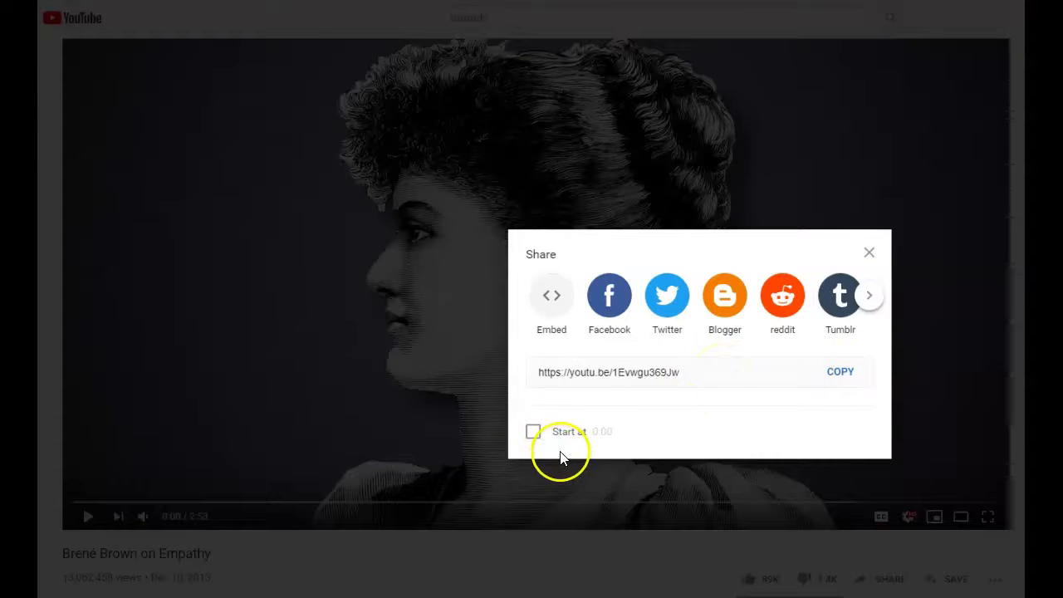
# - Copy the empathy video's YouTube share link with the start time left off
pyautogui.click(534, 433)
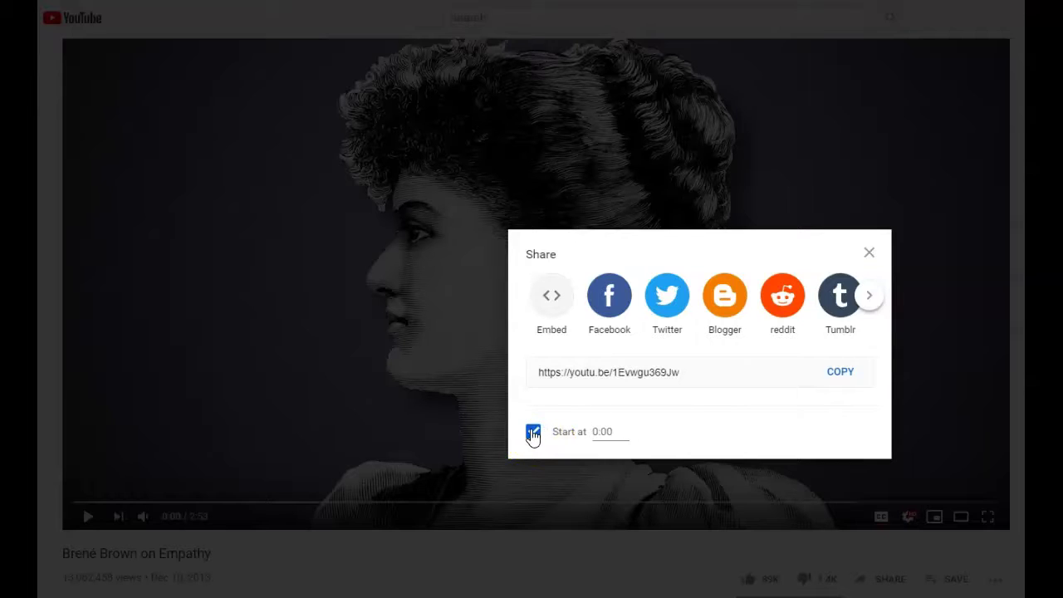
pyautogui.click(609, 435)
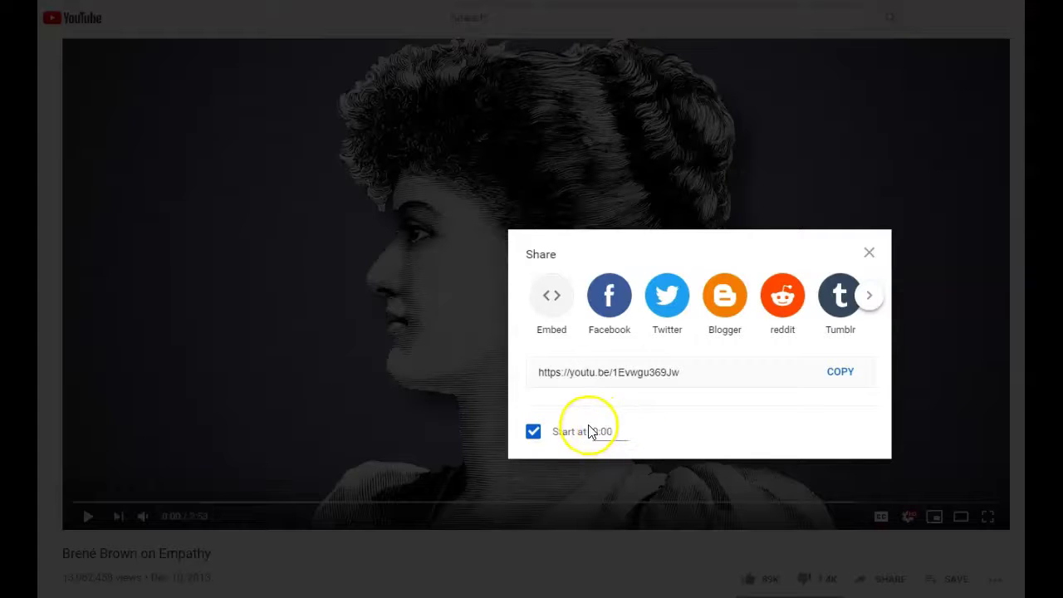
pyautogui.click(534, 432)
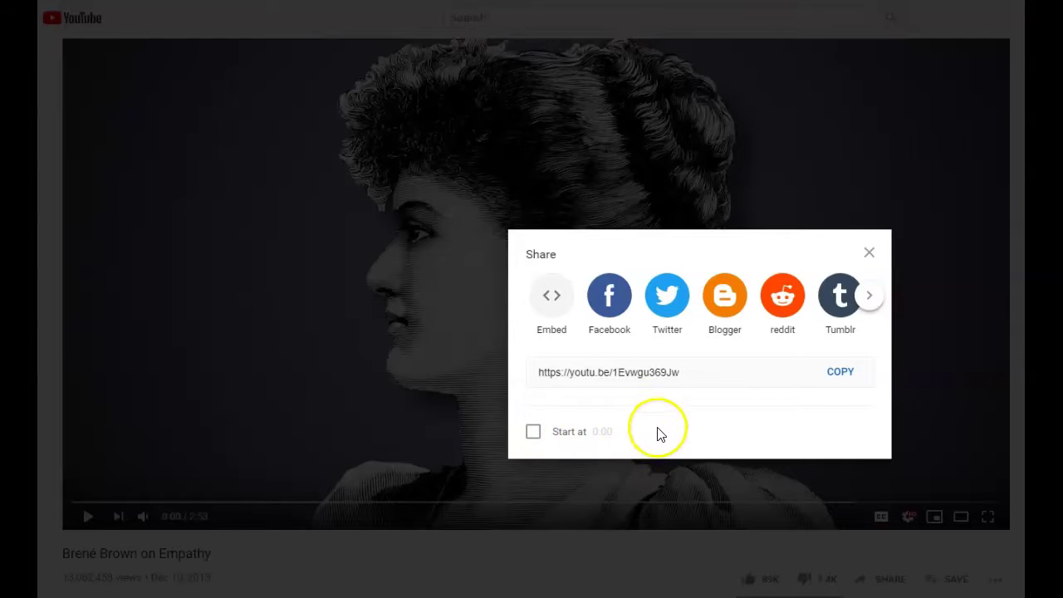
pyautogui.click(837, 374)
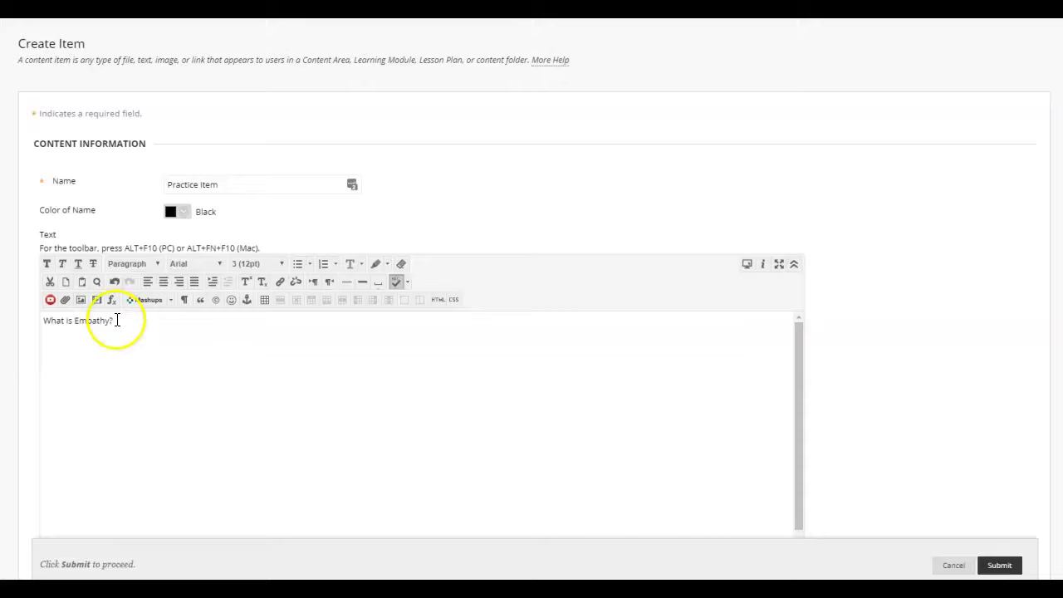
# - Select 'What is Empathy?' and paste the copied YouTube link as the Link Path
pyautogui.moveTo(117, 320); pyautogui.dragTo(38, 319)
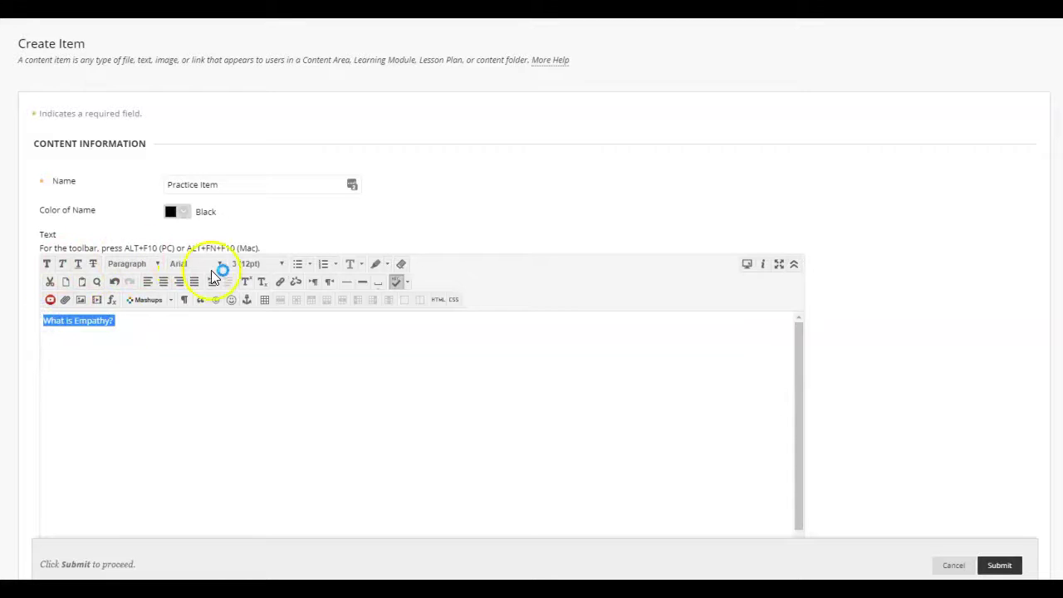
pyautogui.click(281, 282)
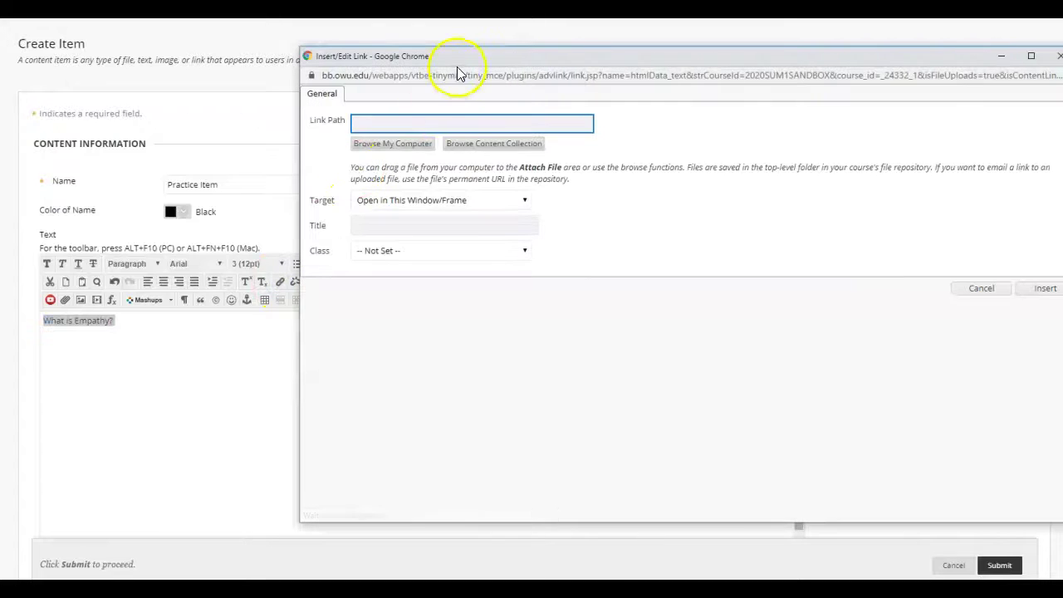
pyautogui.moveTo(462, 57); pyautogui.dragTo(255, 80)
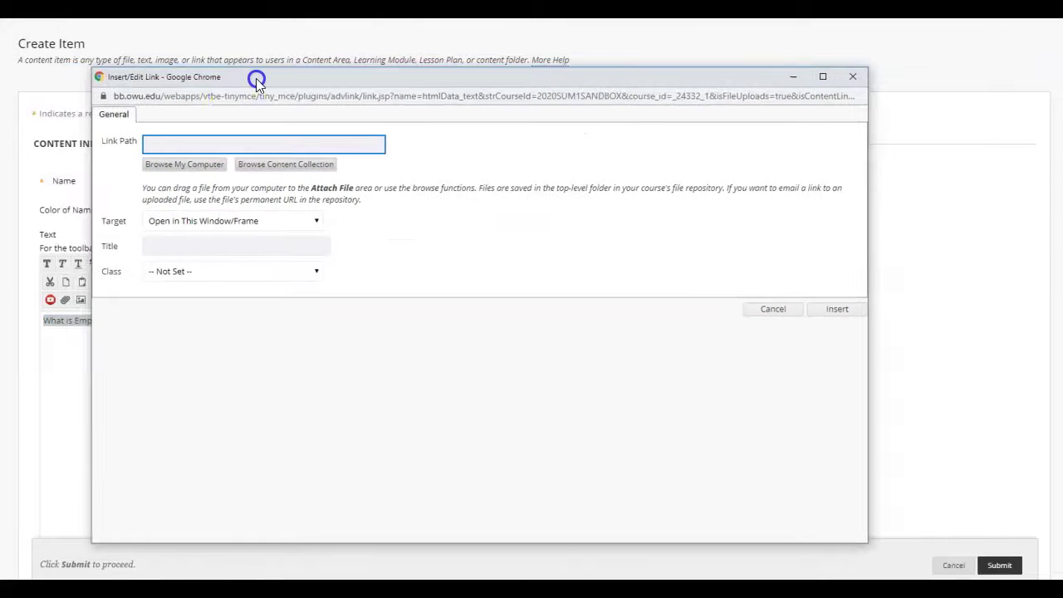
pyautogui.click(158, 143)
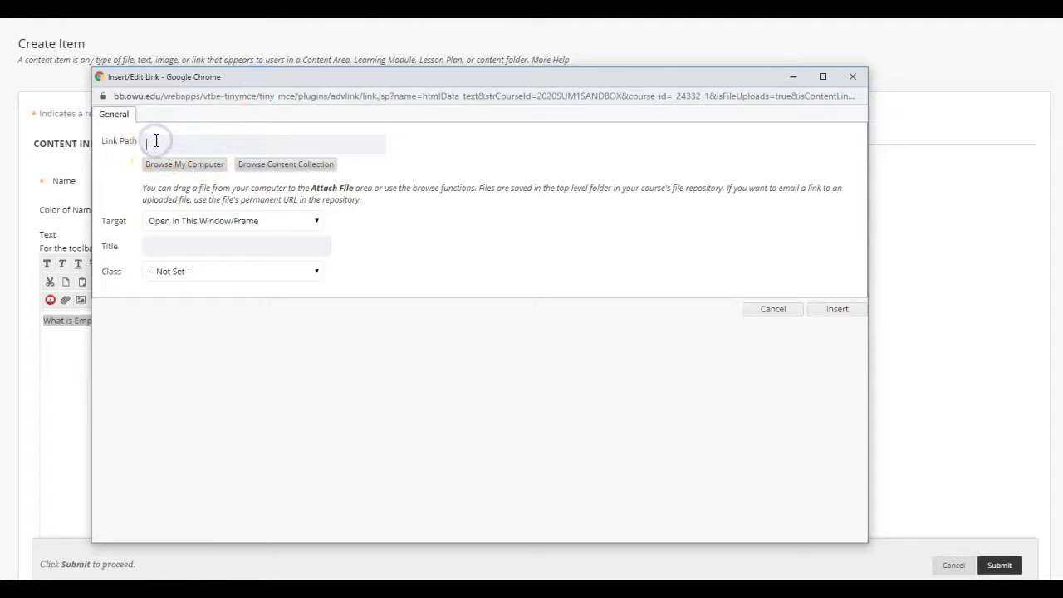
pyautogui.rightClick(158, 143)
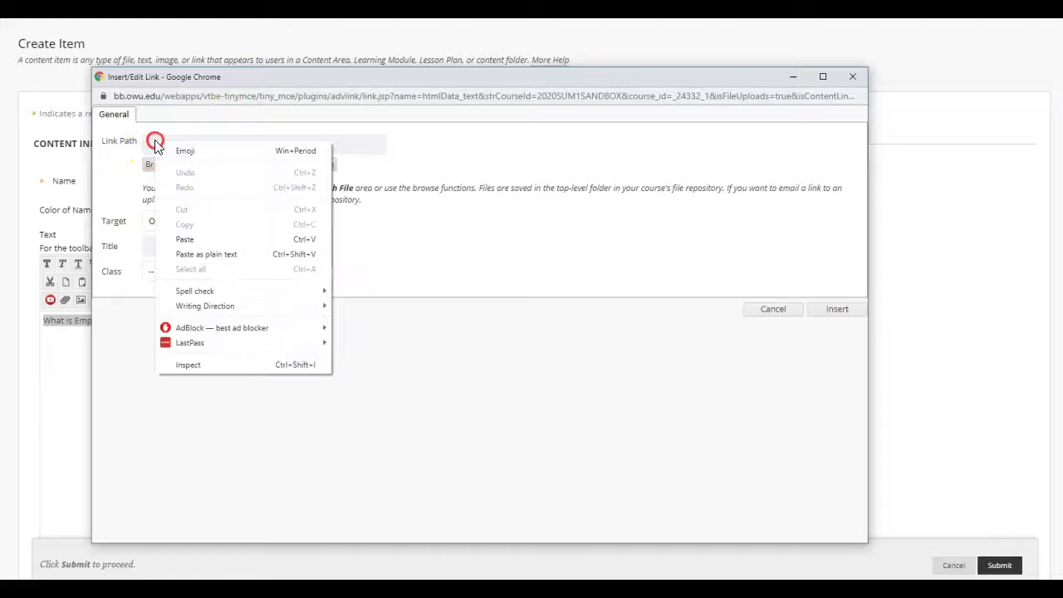
pyautogui.click(185, 237)
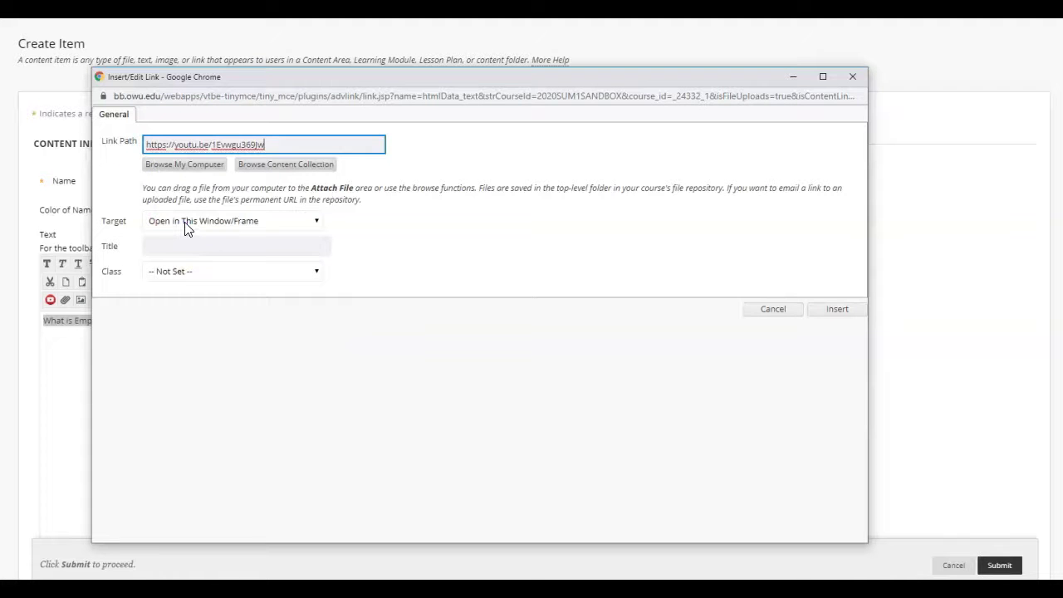
pyautogui.moveTo(183, 234); pyautogui.dragTo(121, 228)
# - Set the link target to Open in New Window (_blank) and insert the link
pyautogui.click(174, 226)
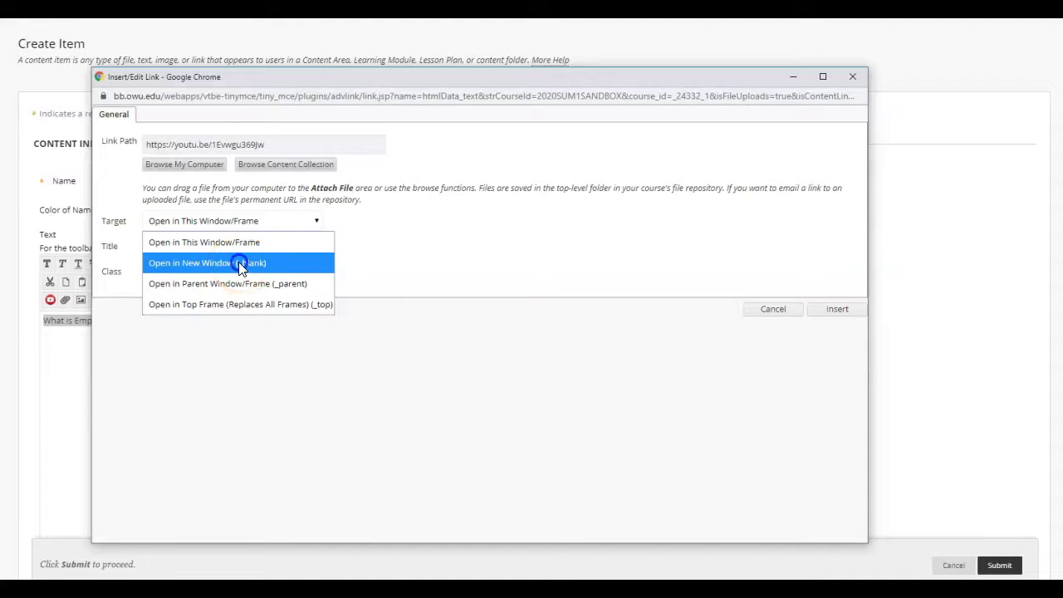
pyautogui.click(241, 264)
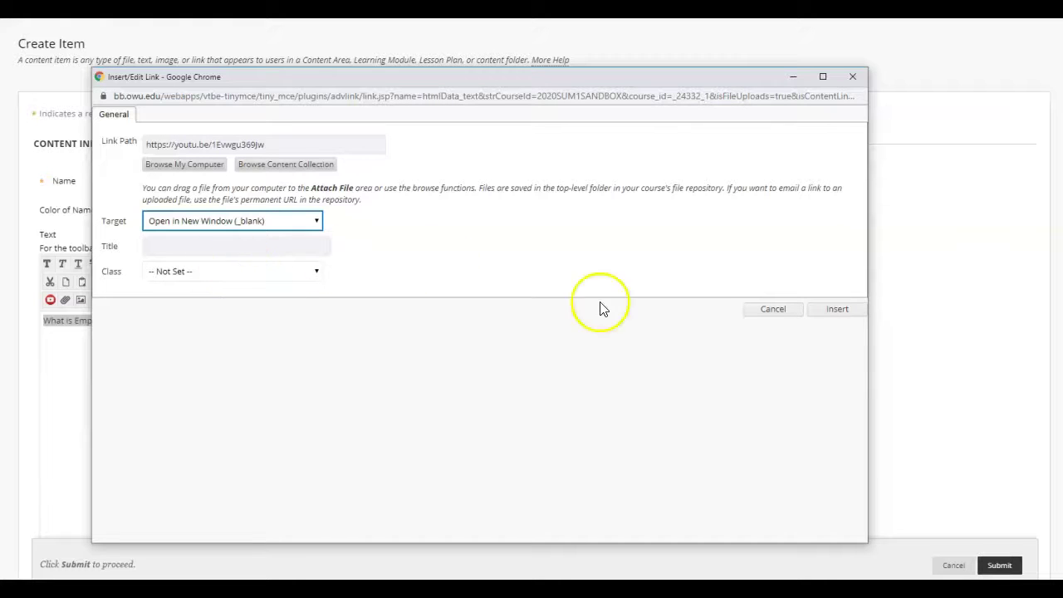
pyautogui.click(847, 315)
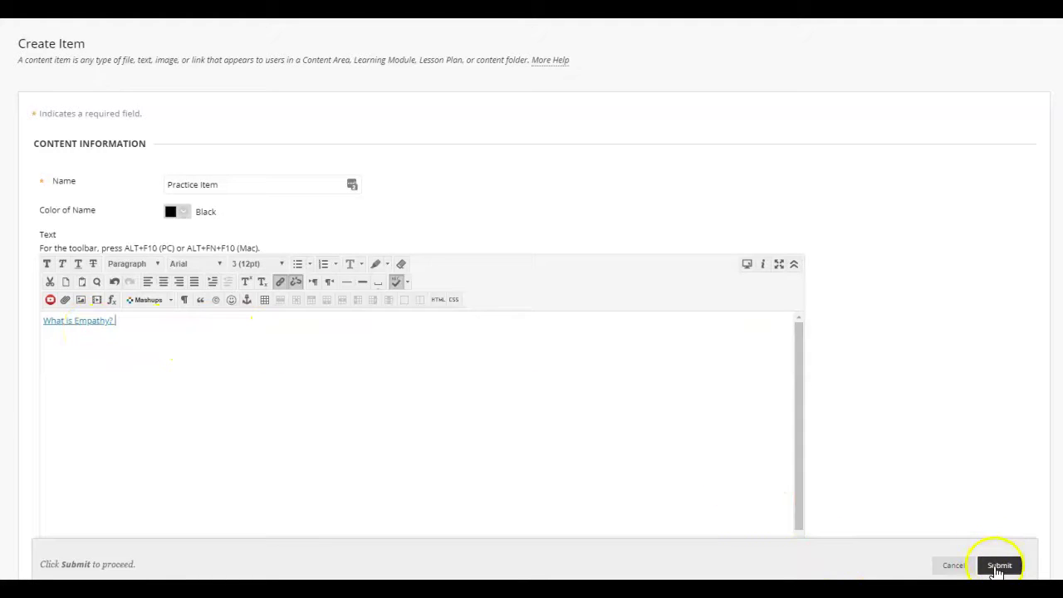
# - Submit the Practice Item and scroll down the Course Content page
pyautogui.click(999, 568)
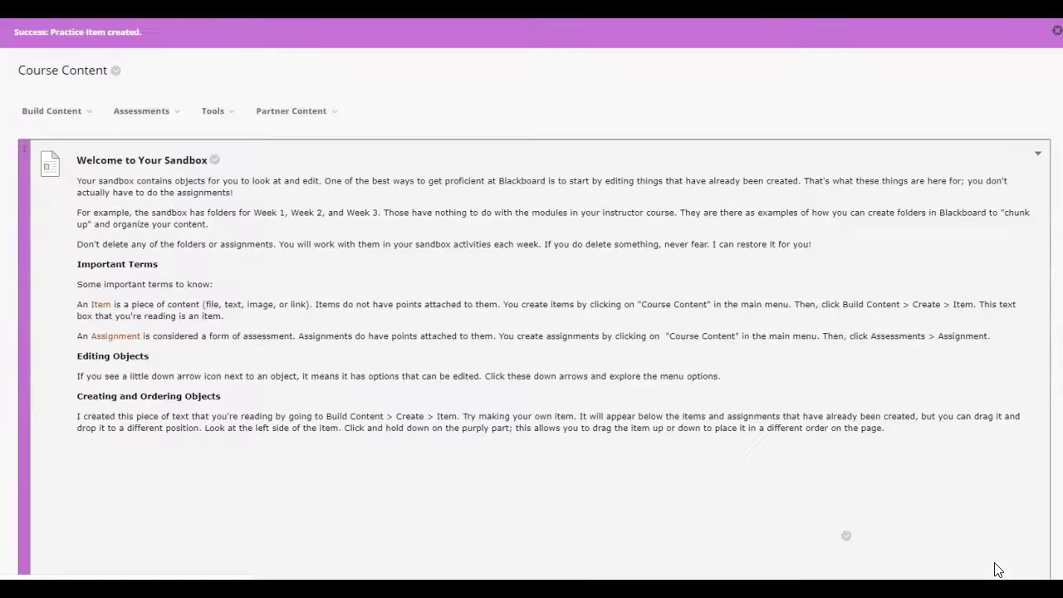
pyautogui.scroll(-5, 624, 283)
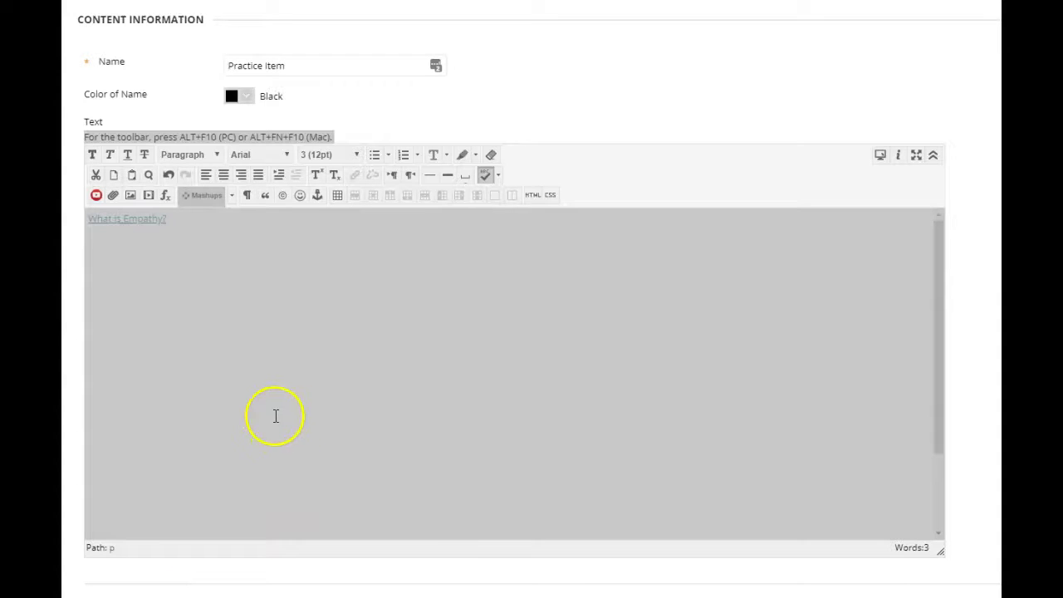
# - Place the cursor on a new line below the link and show the embedded media Type list
pyautogui.click(194, 309)
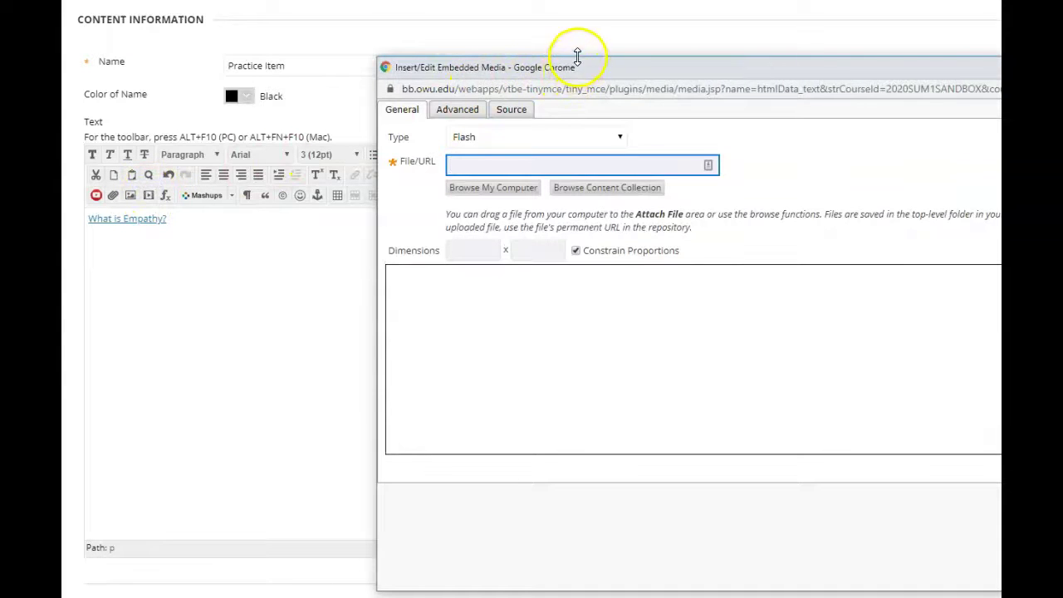
pyautogui.moveTo(577, 73); pyautogui.dragTo(309, 26)
pyautogui.click(276, 93)
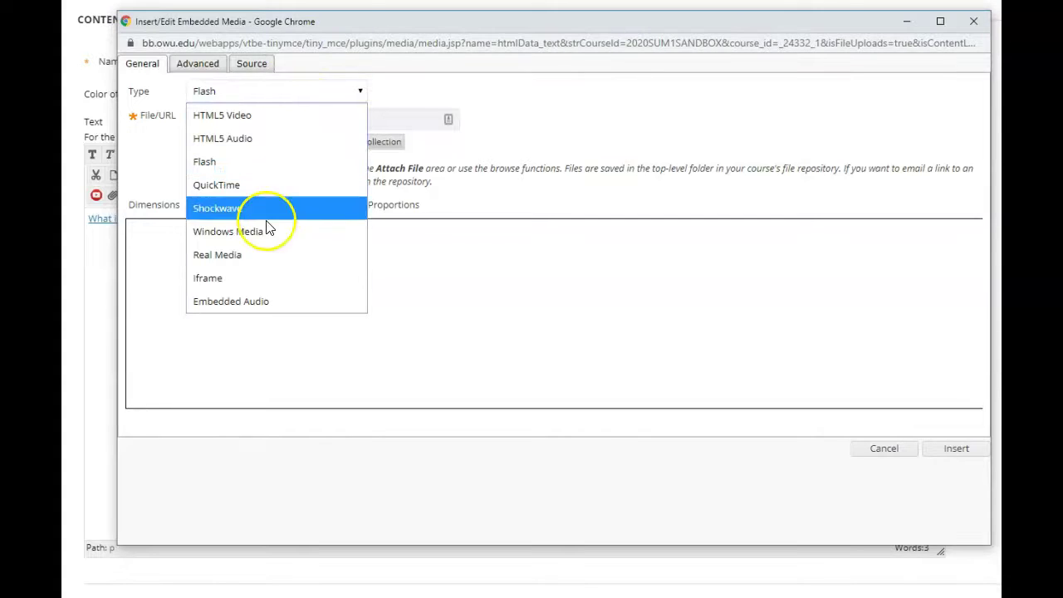
# - Choose Iframe as the media type and paste the YouTube address into File/URL
pyautogui.click(222, 282)
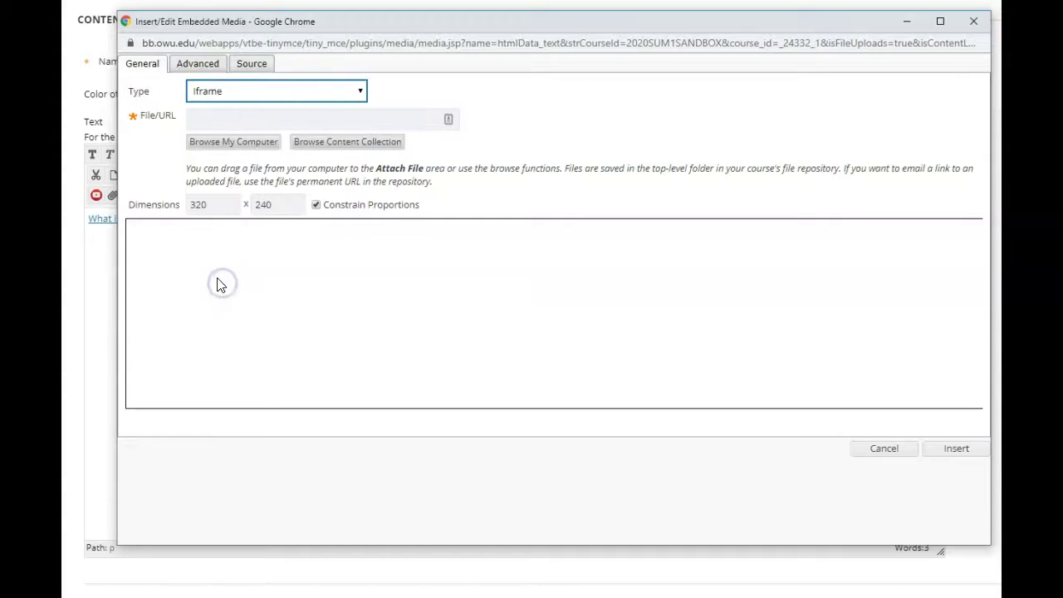
pyautogui.click(208, 121)
pyautogui.rightClick(210, 121)
pyautogui.click(246, 234)
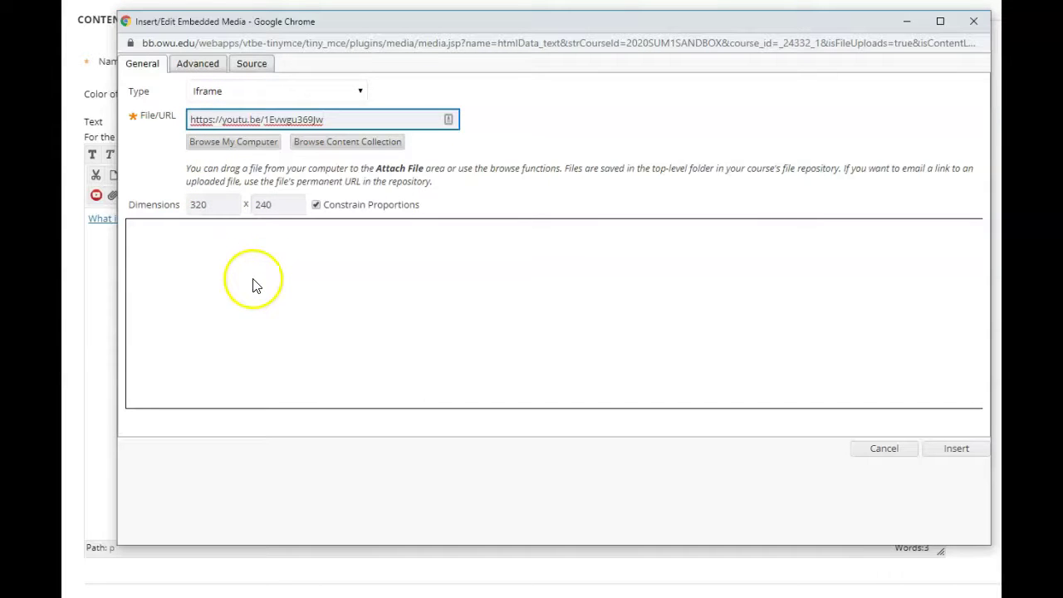
# - Set the iframe width to 650 so height becomes 488, and insert the video
pyautogui.click(230, 204)
pyautogui.click(229, 205)
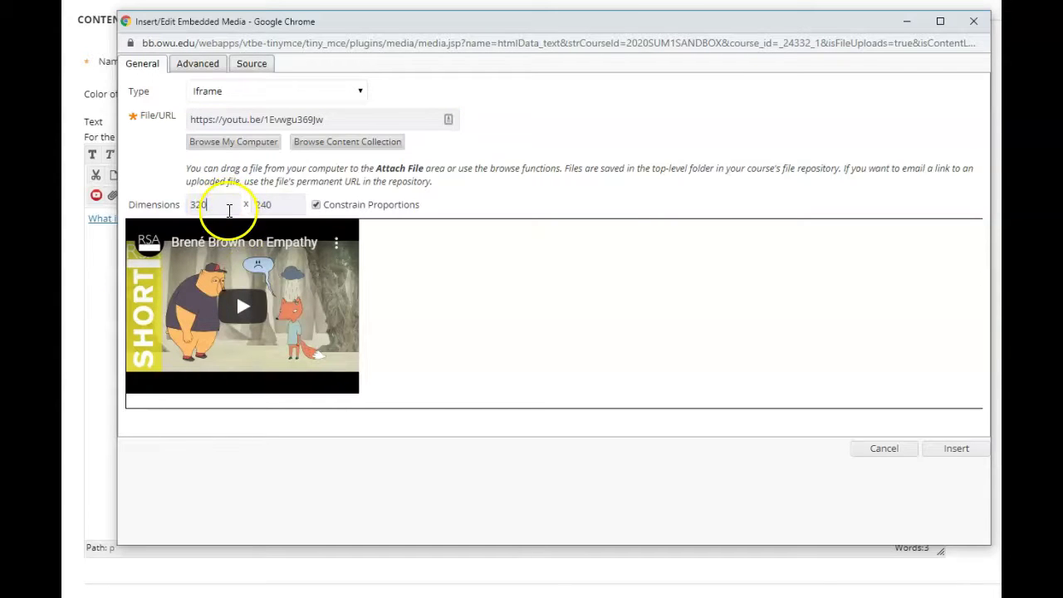
pyautogui.doubleClick(230, 205)
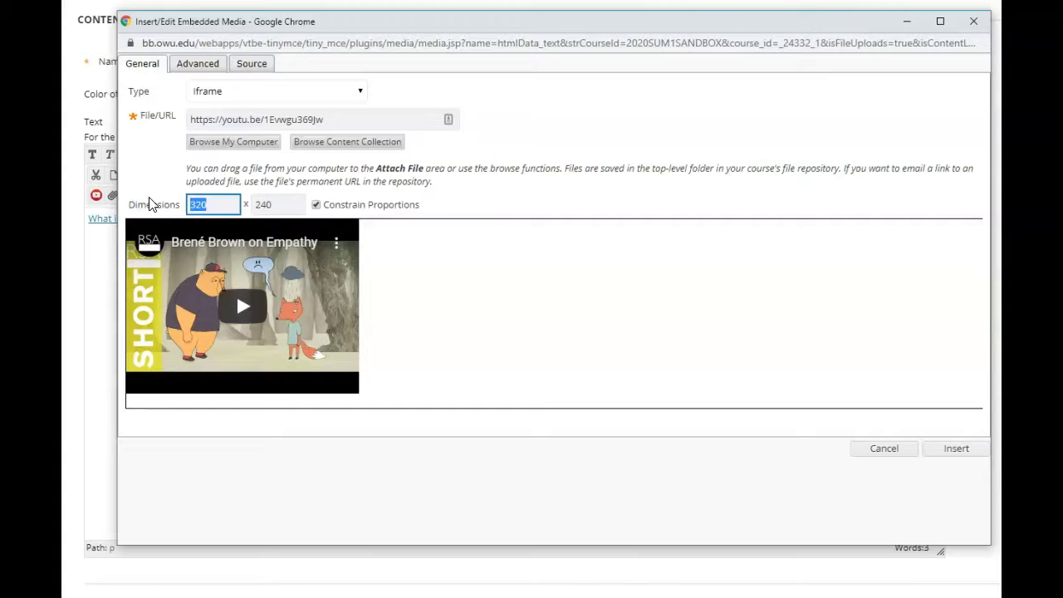
pyautogui.write('640')
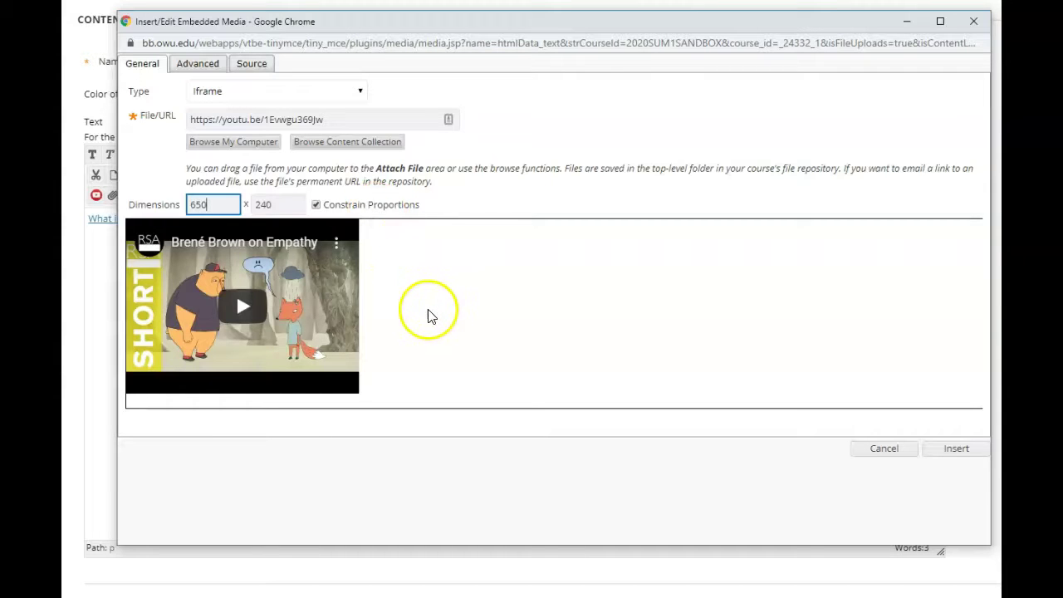
pyautogui.click(431, 331)
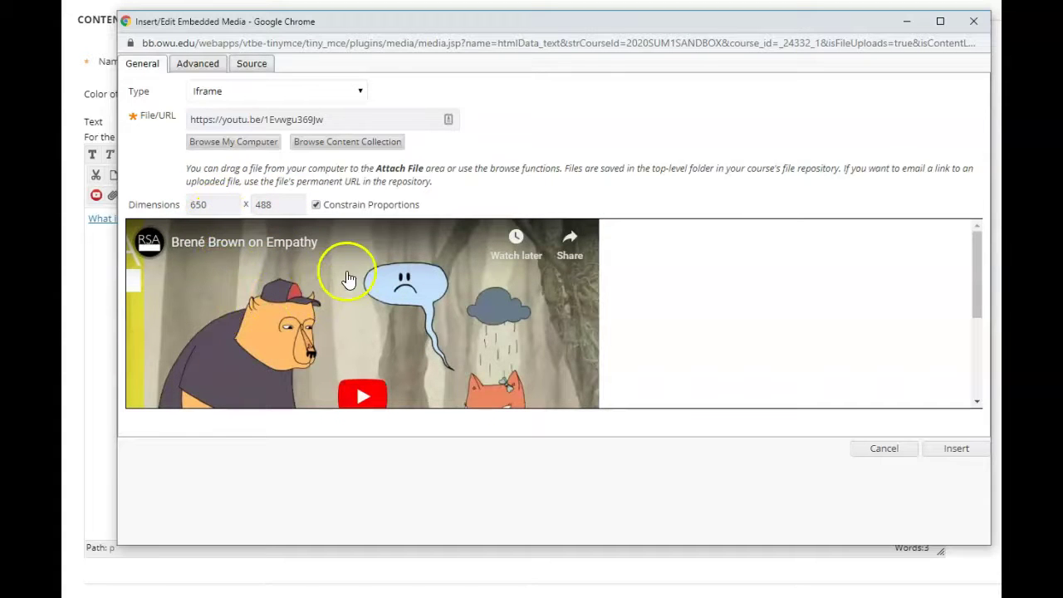
pyautogui.click(947, 450)
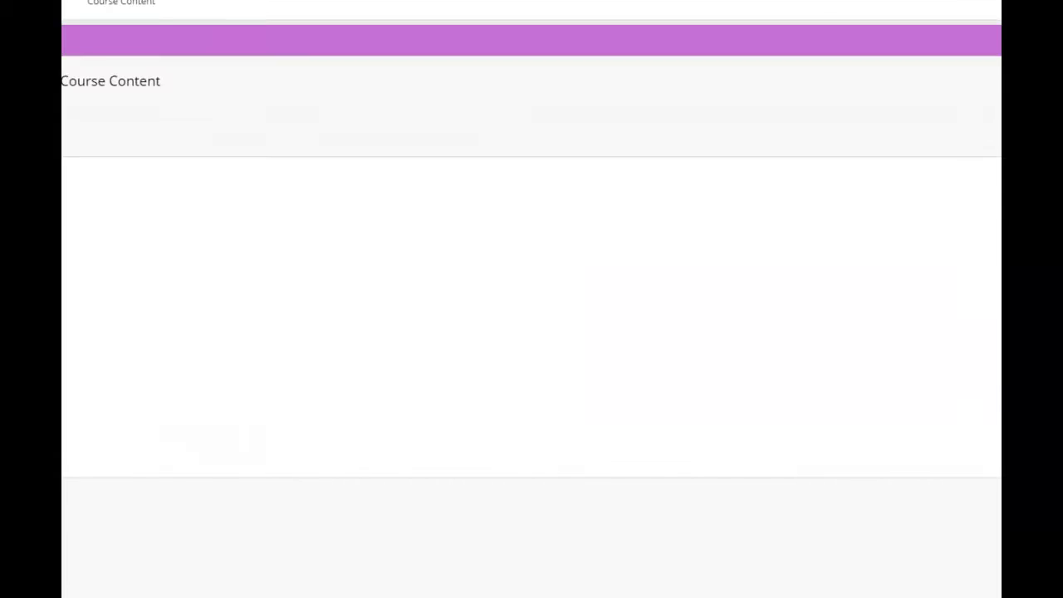
# - Scroll to Practice Item and test the embedded empathy video by playing, then pausing it
pyautogui.scroll(-15, 781, 394)
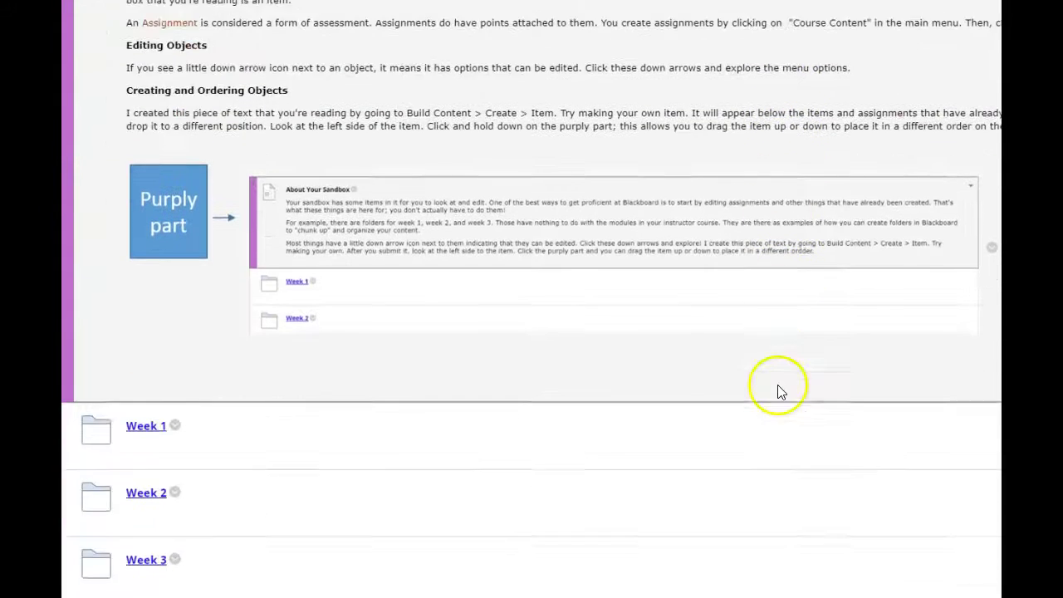
pyautogui.scroll(-1, 781, 388)
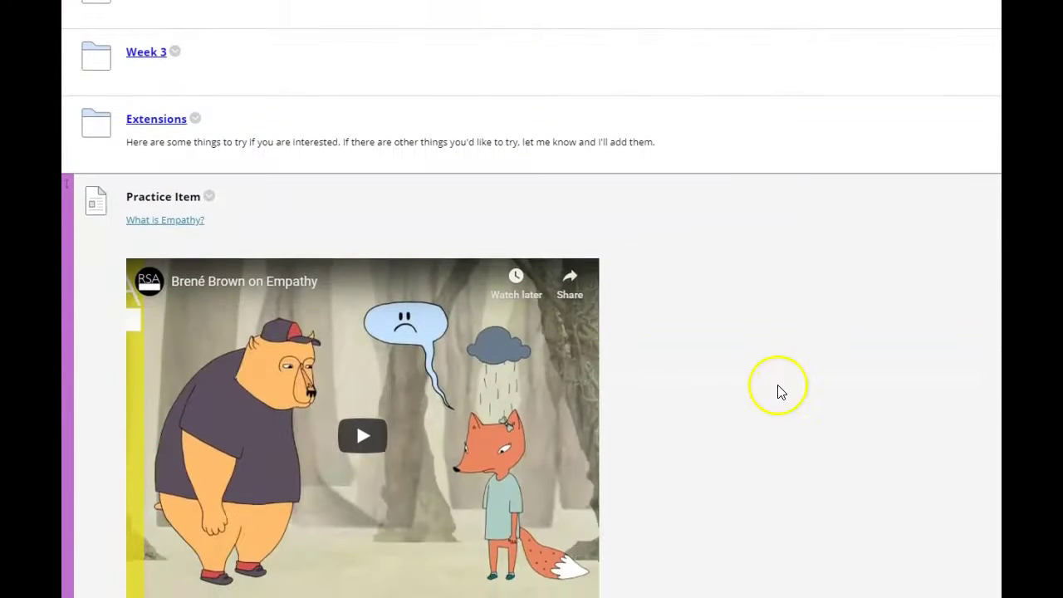
pyautogui.click(370, 439)
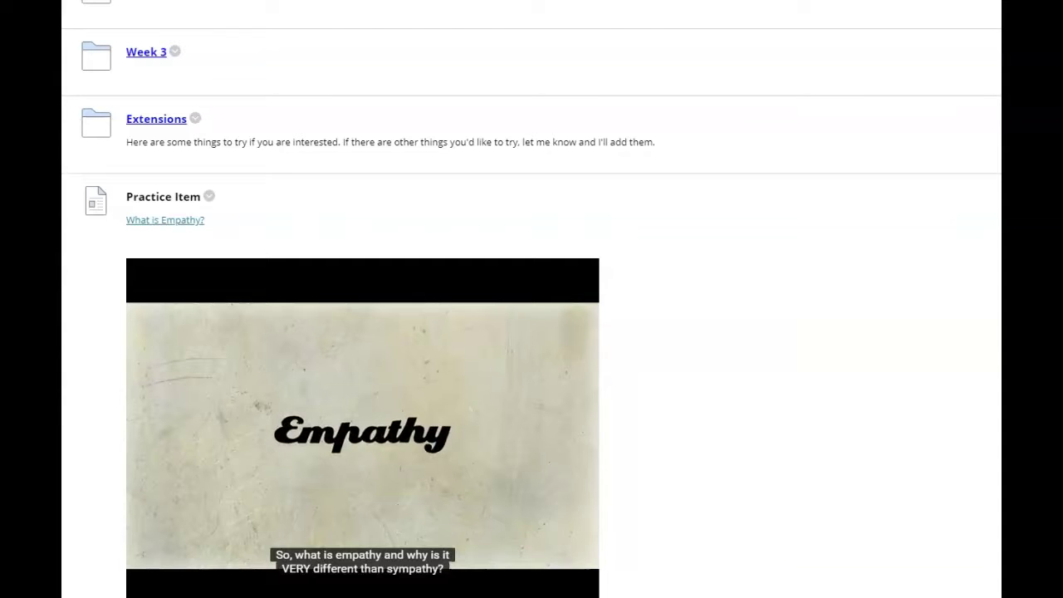
pyautogui.press('space')
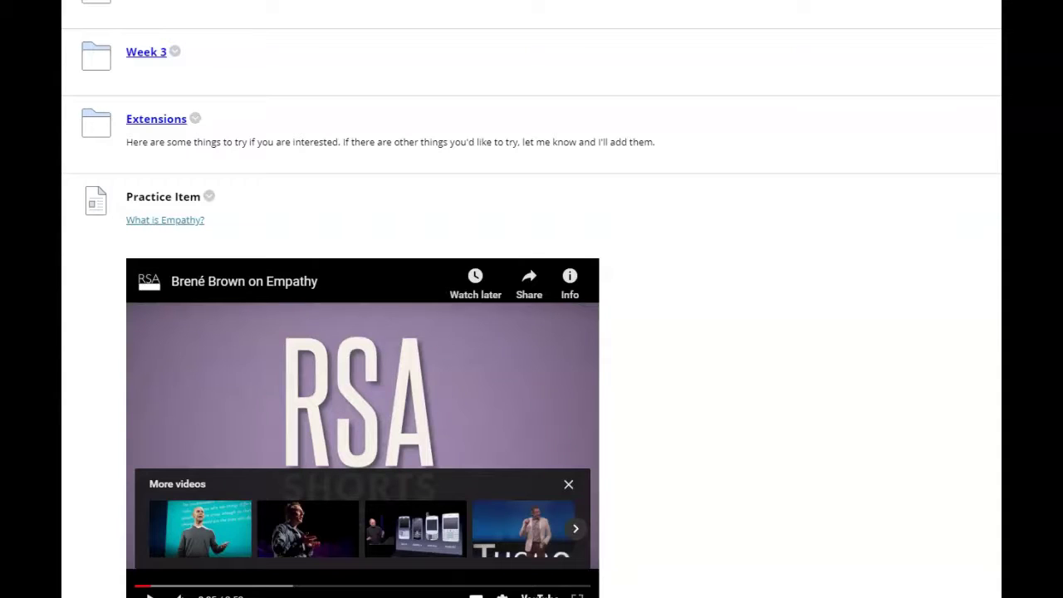